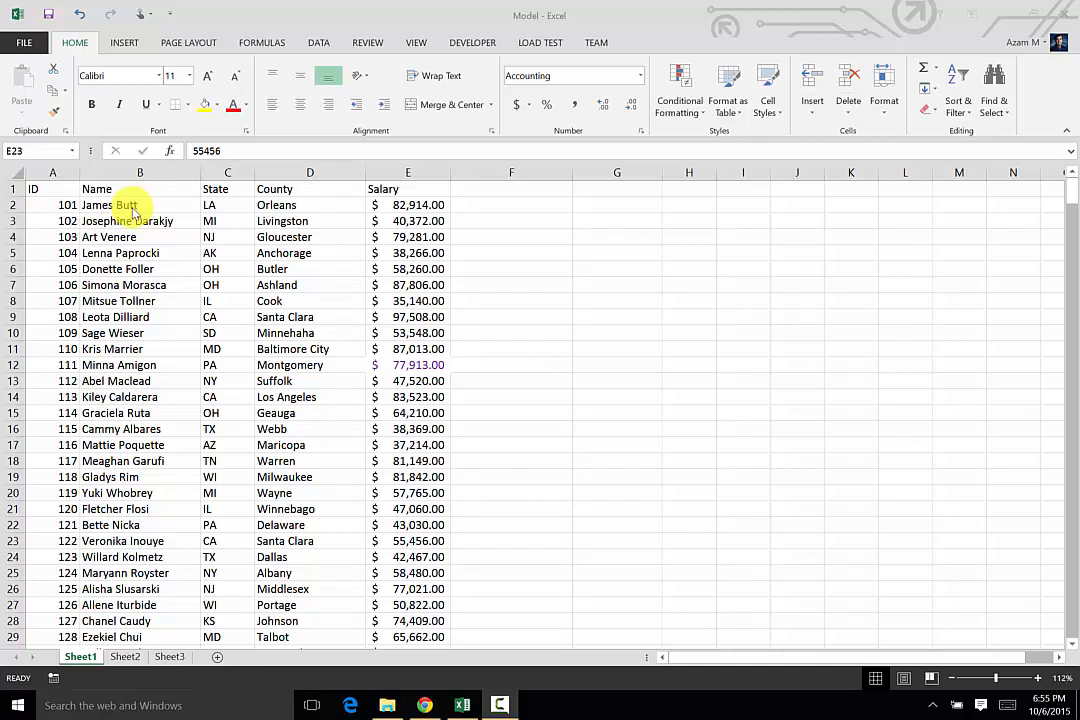
# Step: Start a formula-based conditional formatting rule for cell B2 with the condition =E2>65000
pyautogui.click(133, 208)
pyautogui.click(114, 206)
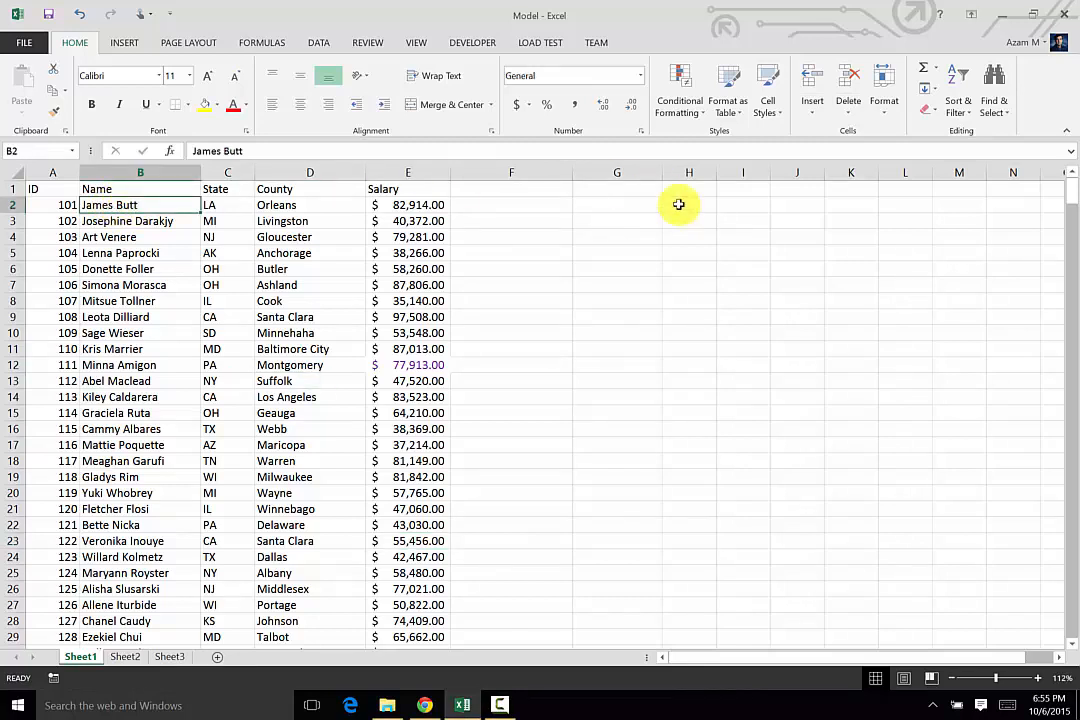
pyautogui.click(696, 106)
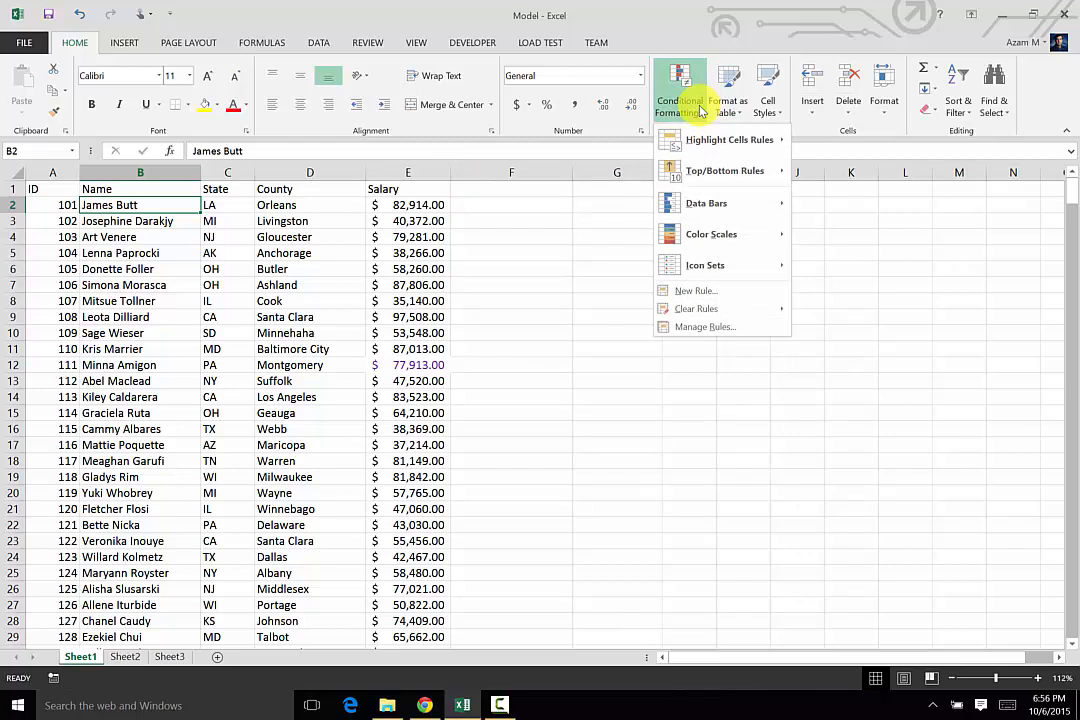
pyautogui.click(699, 291)
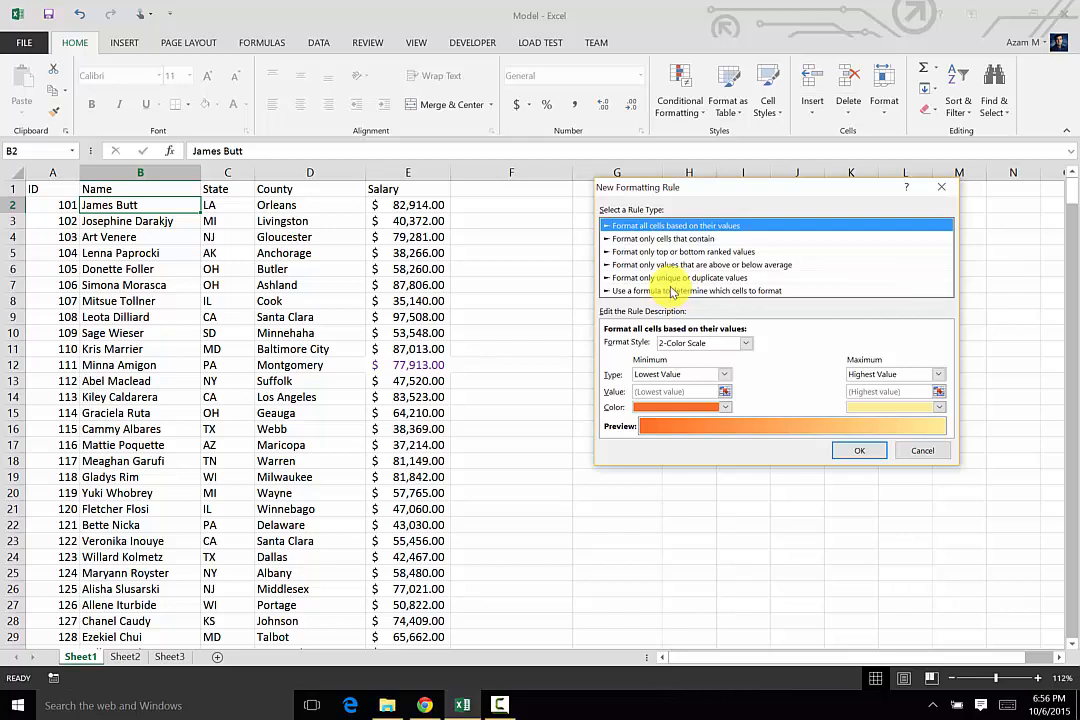
pyautogui.click(671, 291)
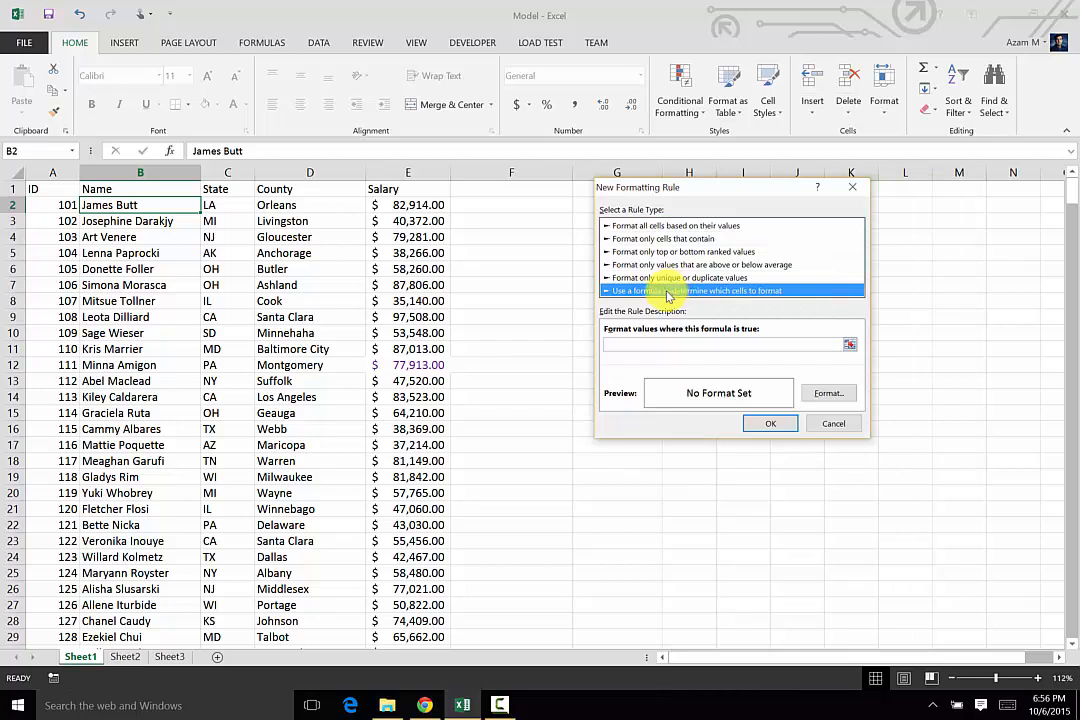
pyautogui.click(651, 345)
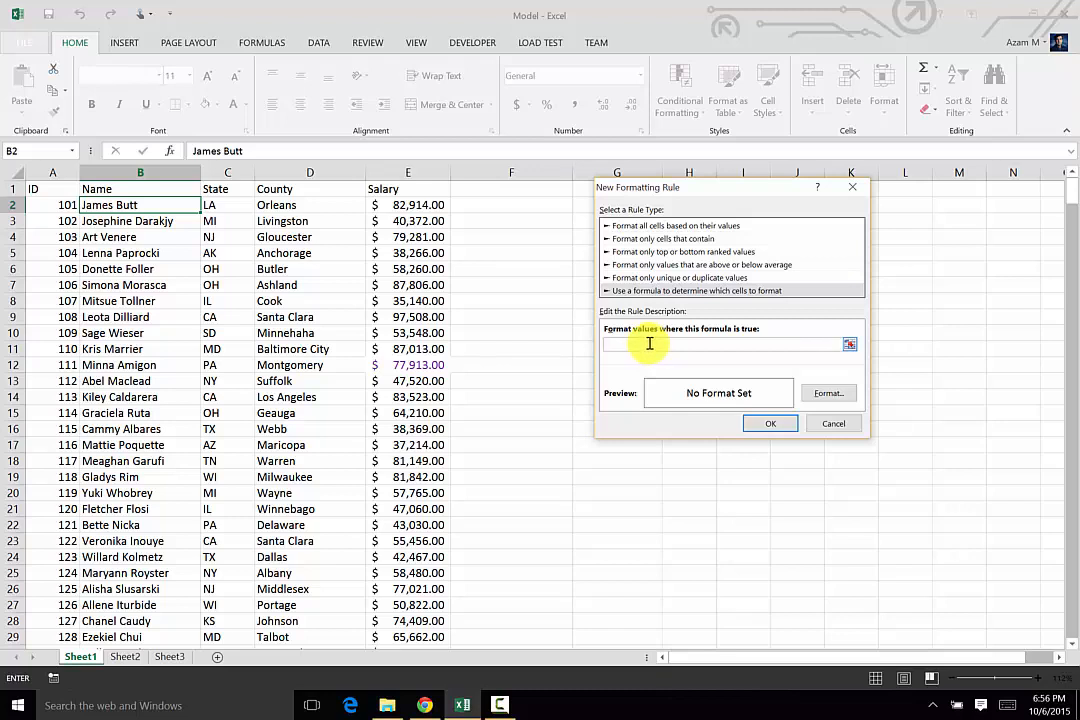
pyautogui.write('=')
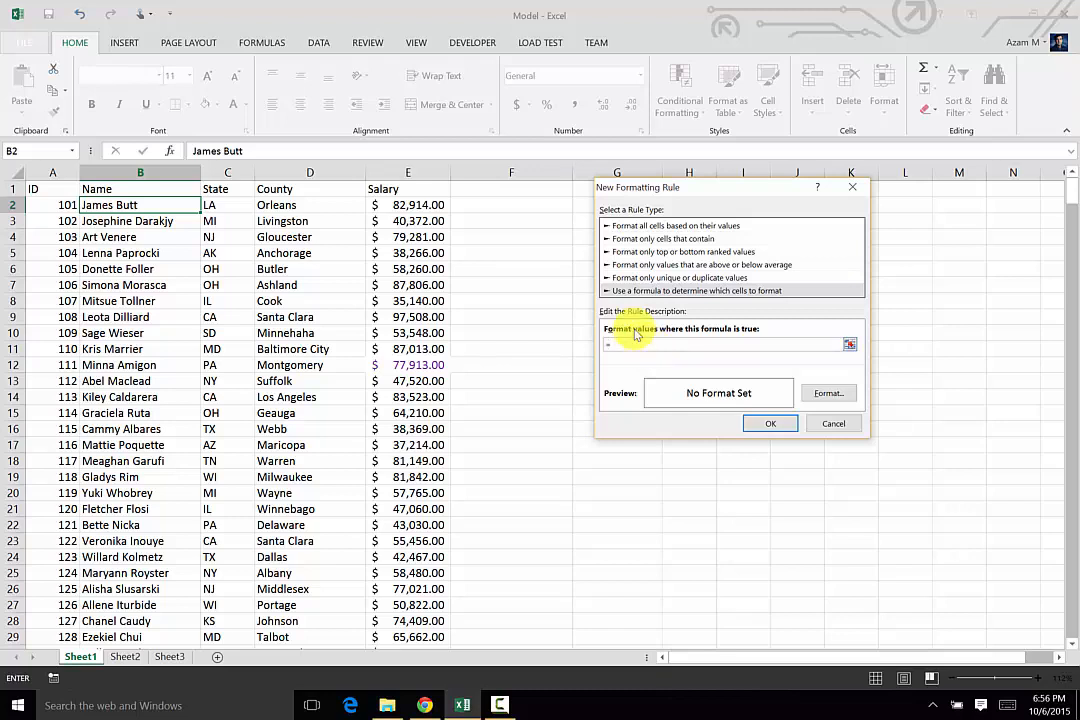
pyautogui.write('E')
pyautogui.write('2>65000')
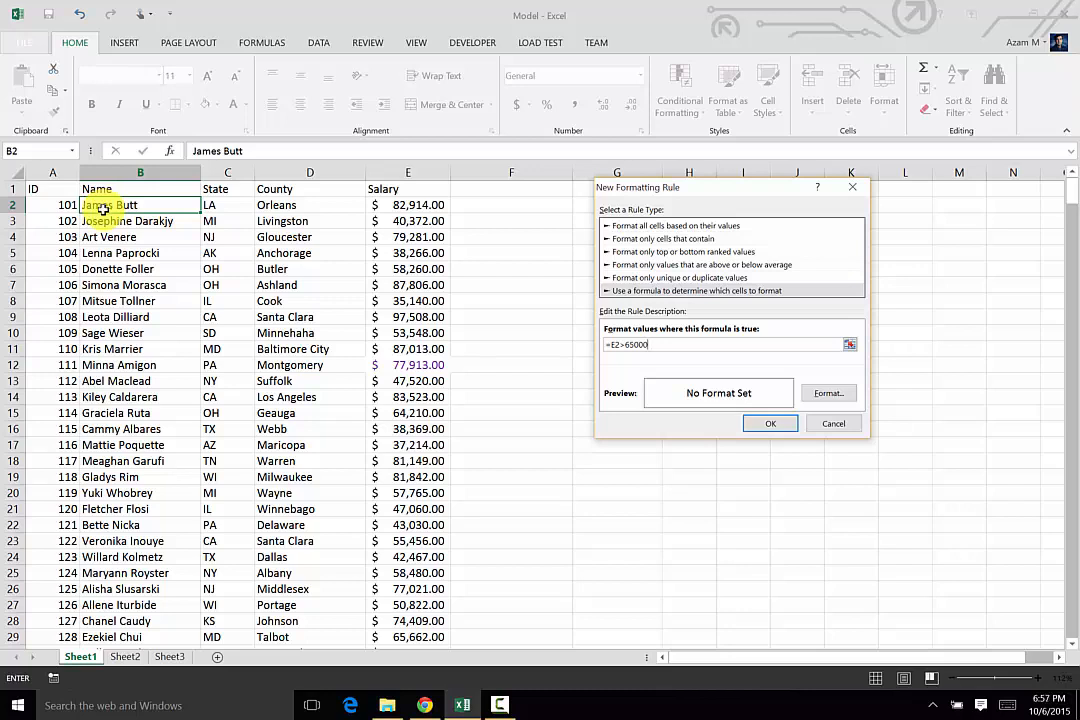
# Step: Give the rule a light blue fill with bold red text and apply it to cell B2
pyautogui.click(827, 394)
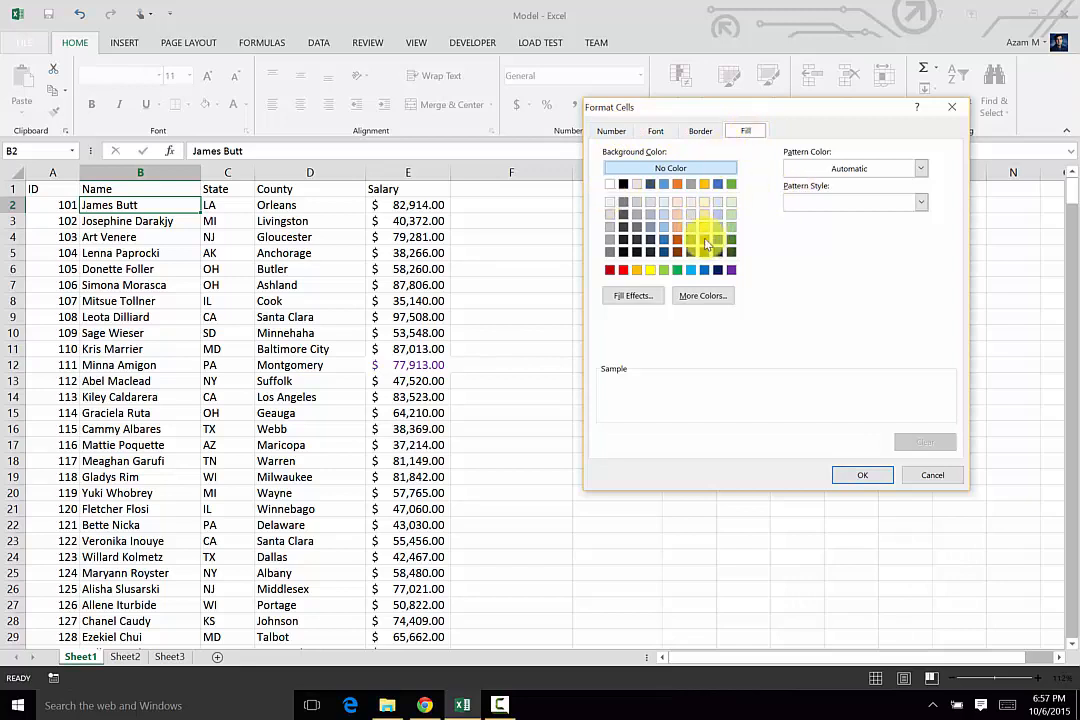
pyautogui.click(664, 227)
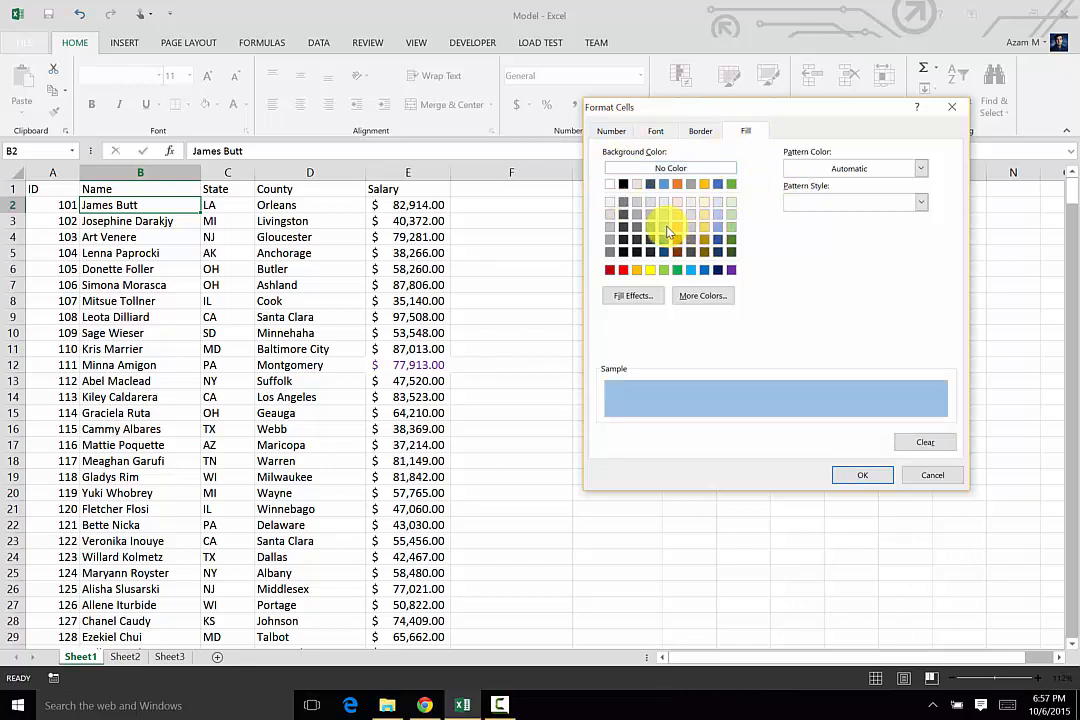
pyautogui.click(655, 131)
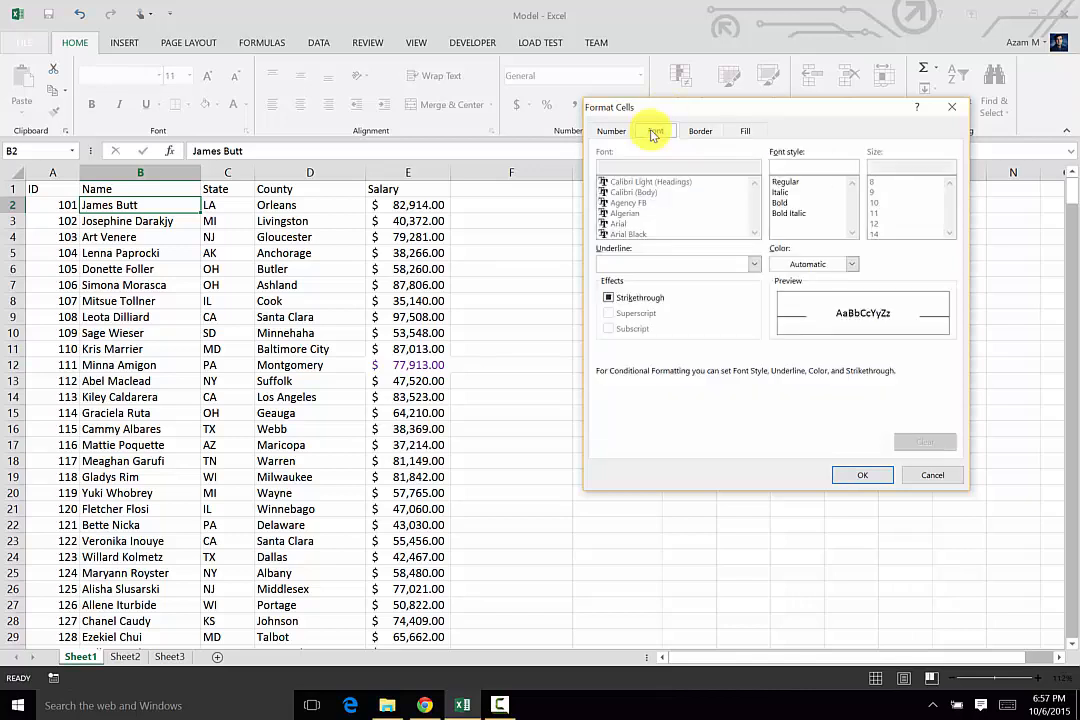
pyautogui.click(780, 203)
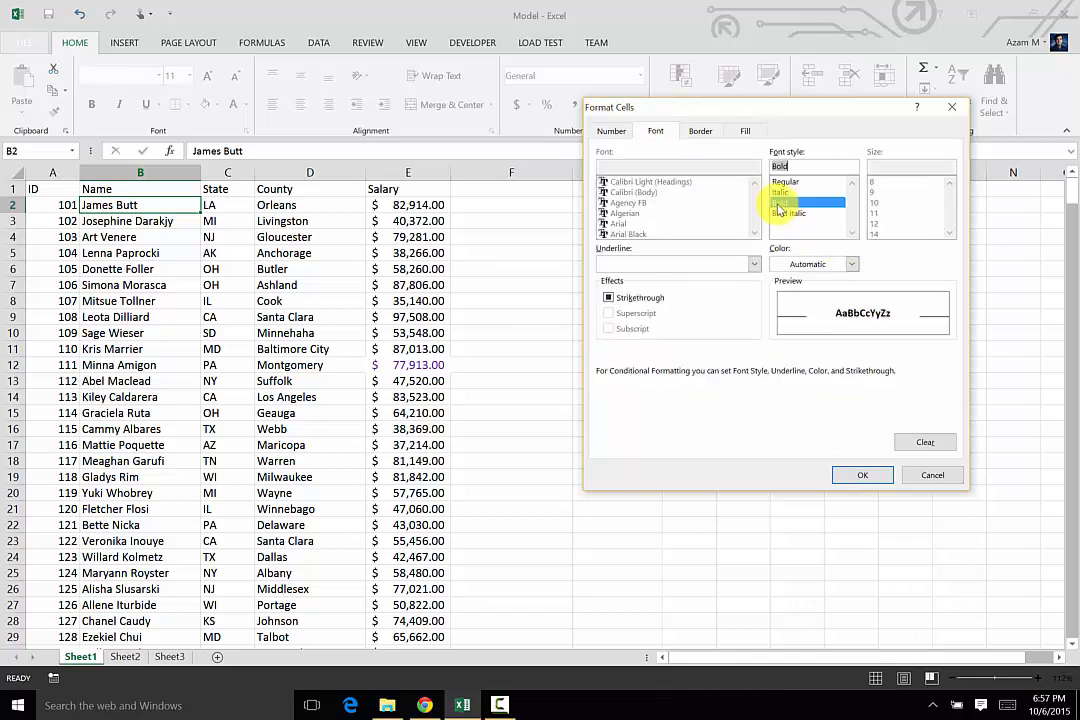
pyautogui.click(850, 264)
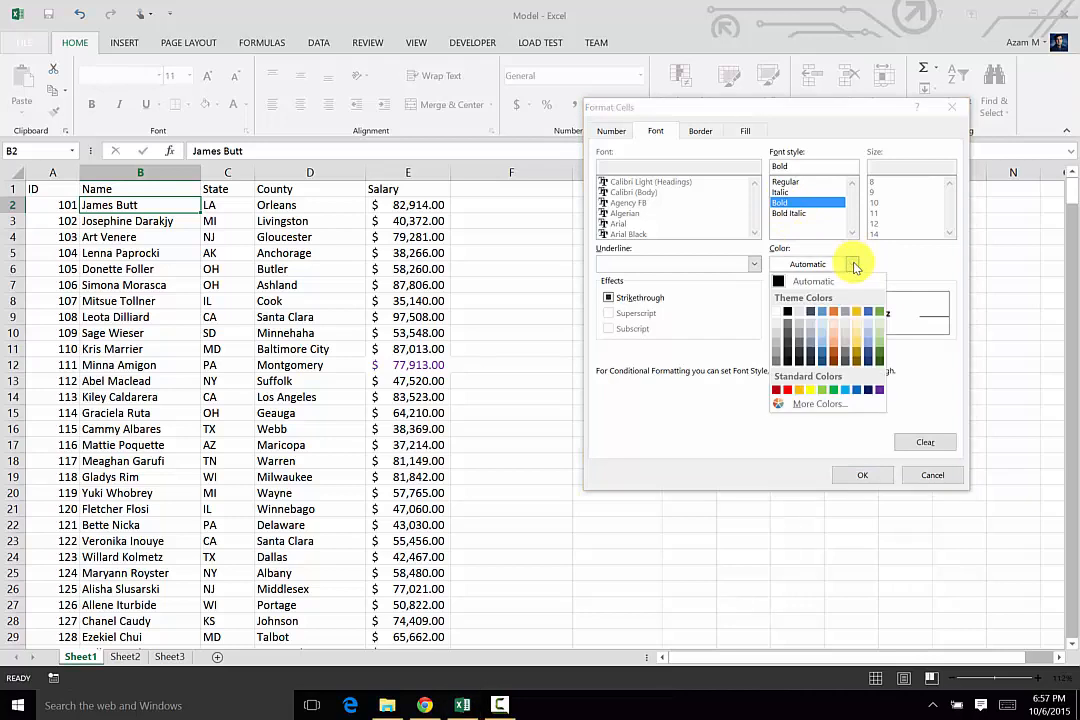
pyautogui.click(787, 389)
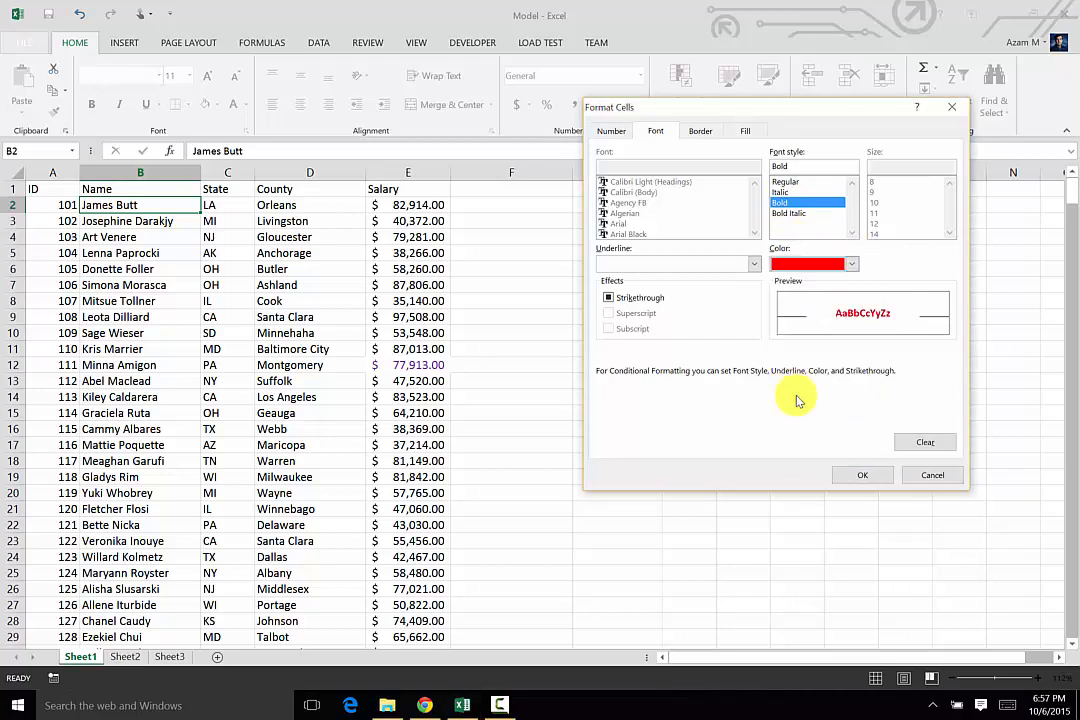
pyautogui.click(858, 476)
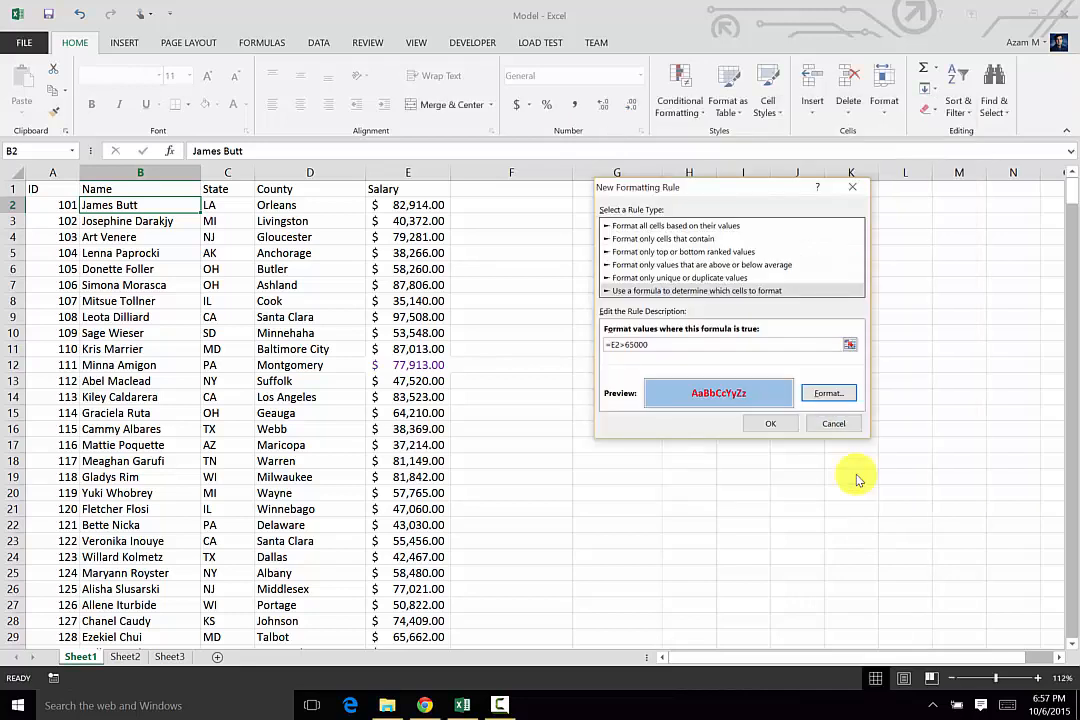
pyautogui.click(788, 427)
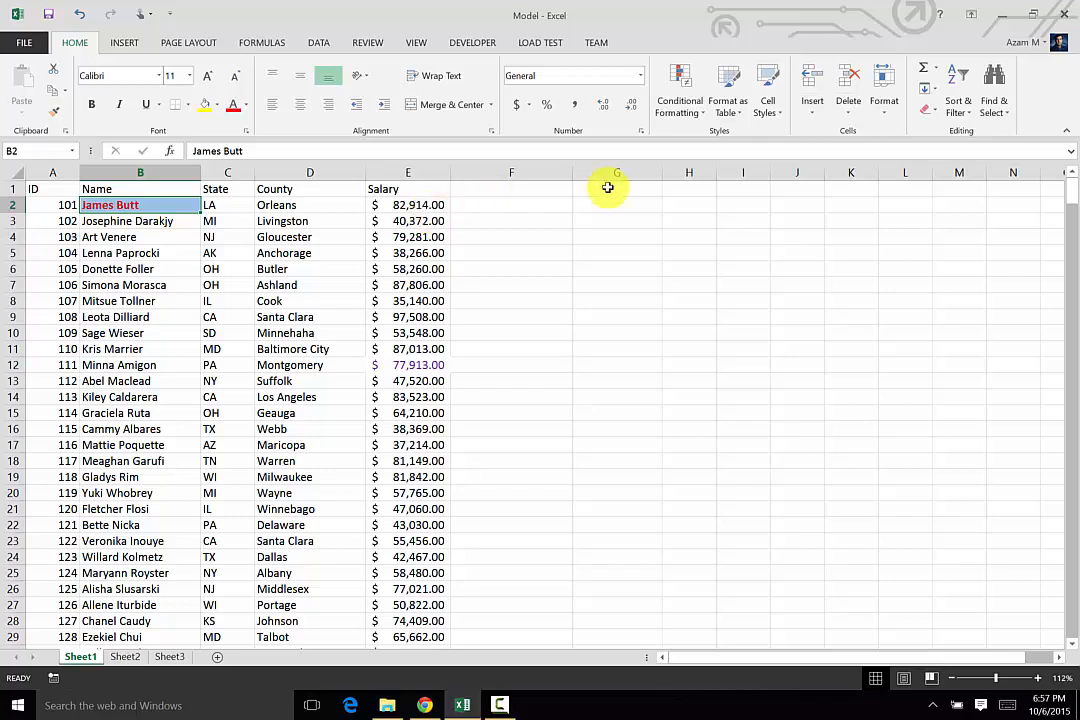
# Step: List the conditional formatting rules for this worksheet and delete the Duplicate Values rule
pyautogui.click(697, 115)
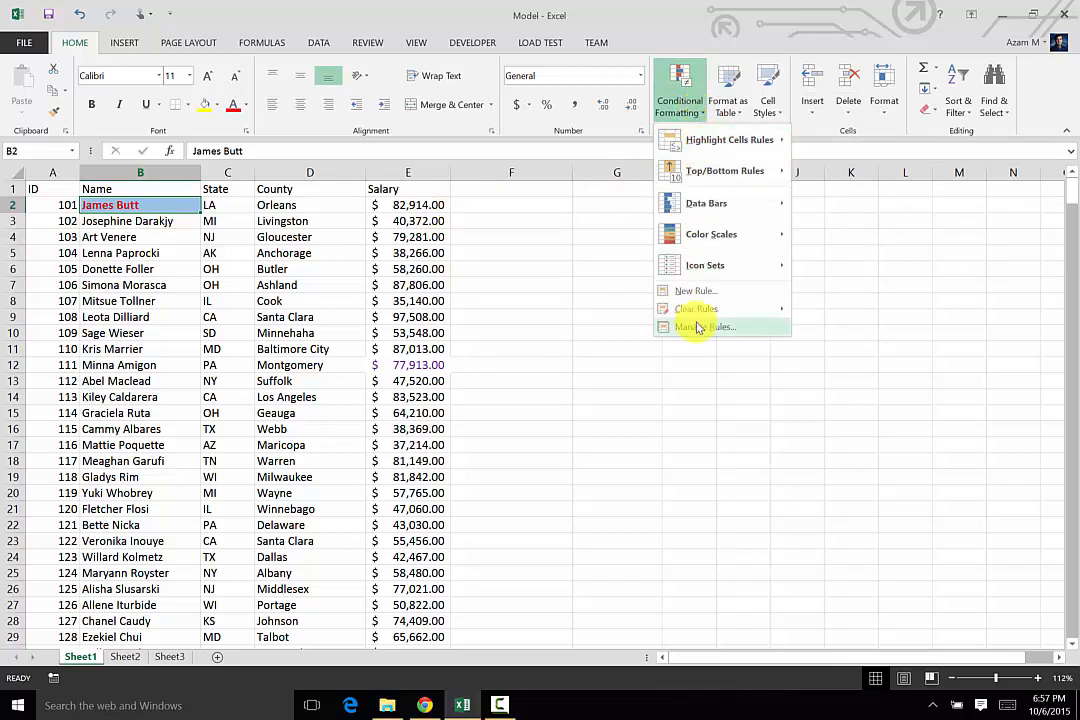
pyautogui.click(698, 328)
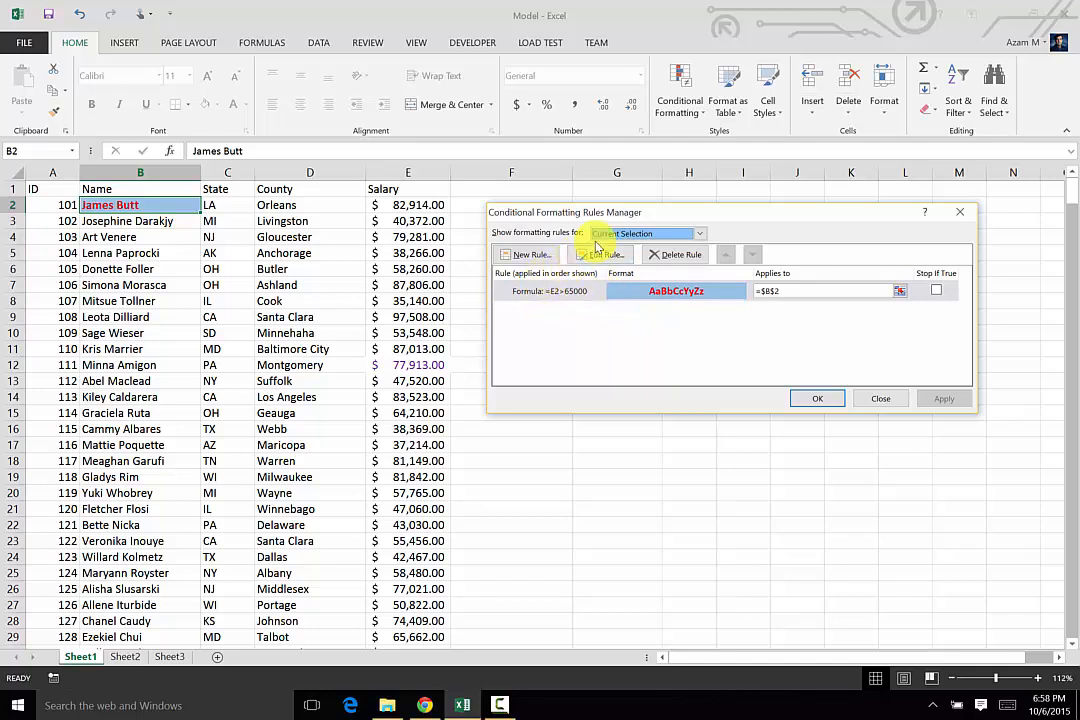
pyautogui.click(701, 234)
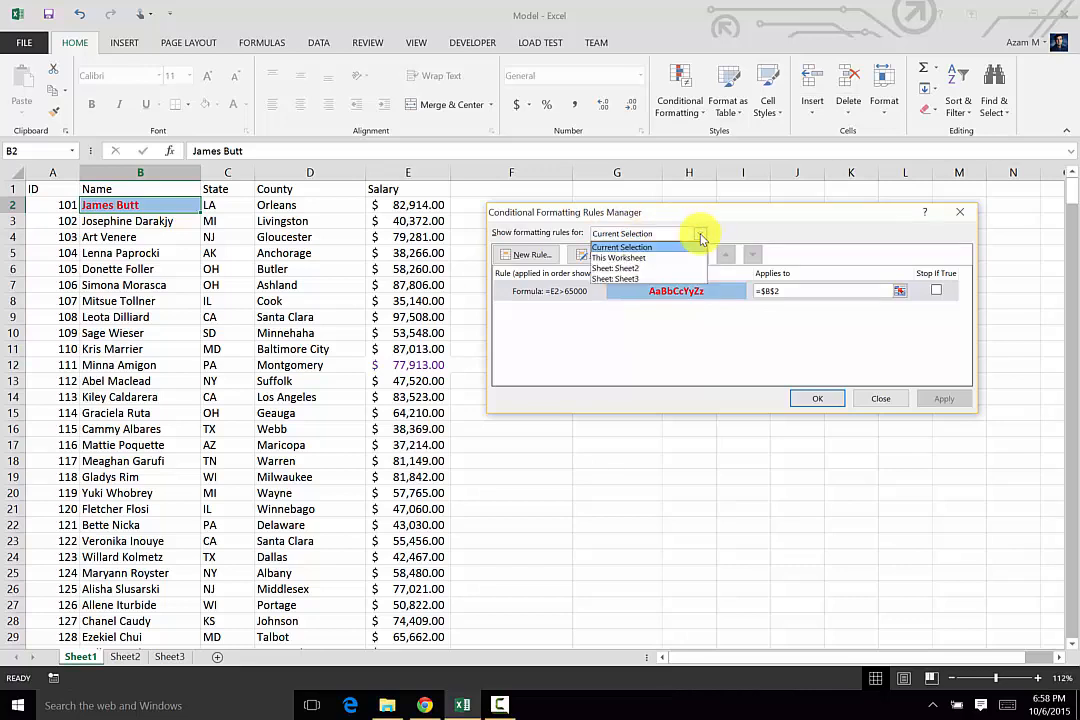
pyautogui.click(622, 258)
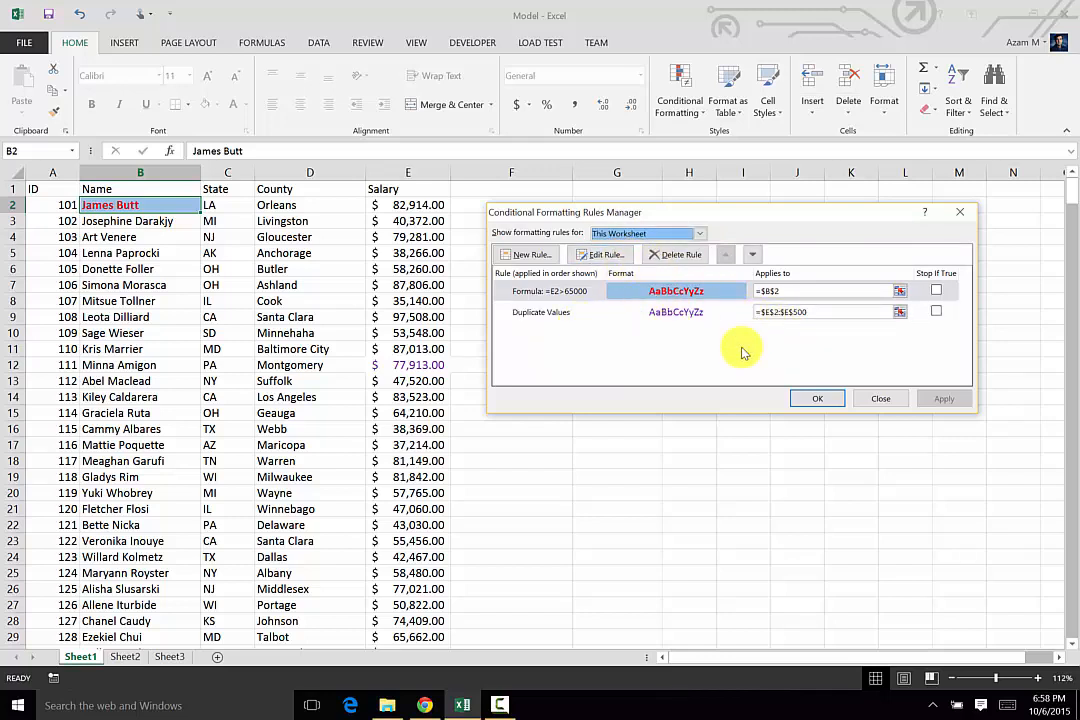
pyautogui.click(562, 313)
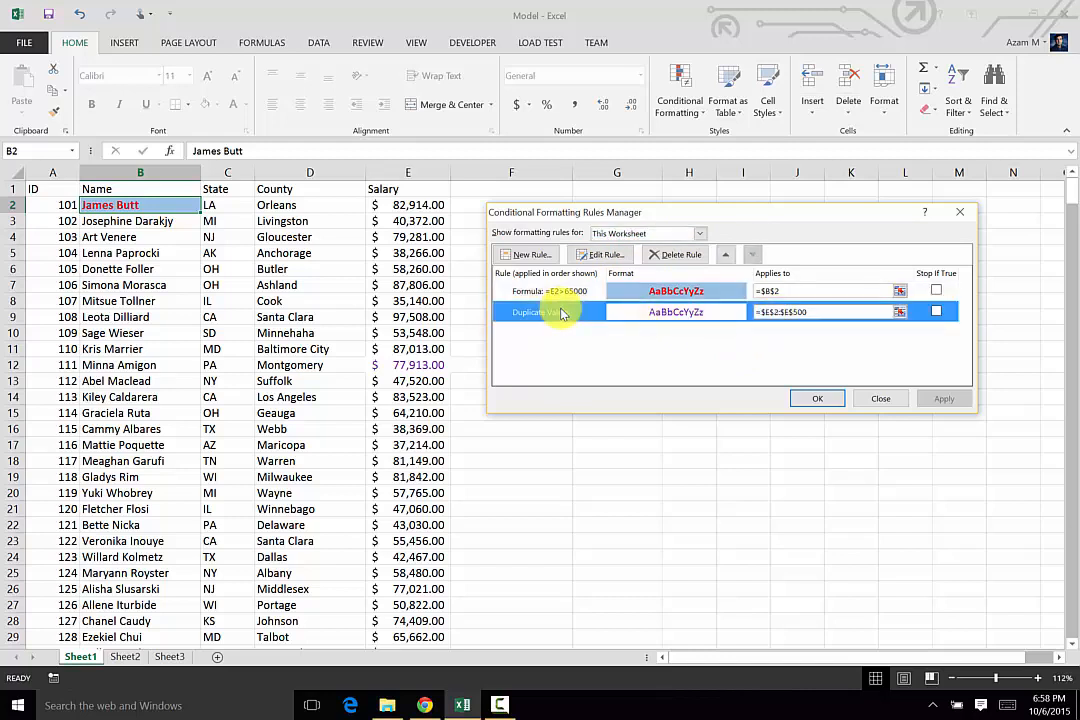
pyautogui.click(674, 254)
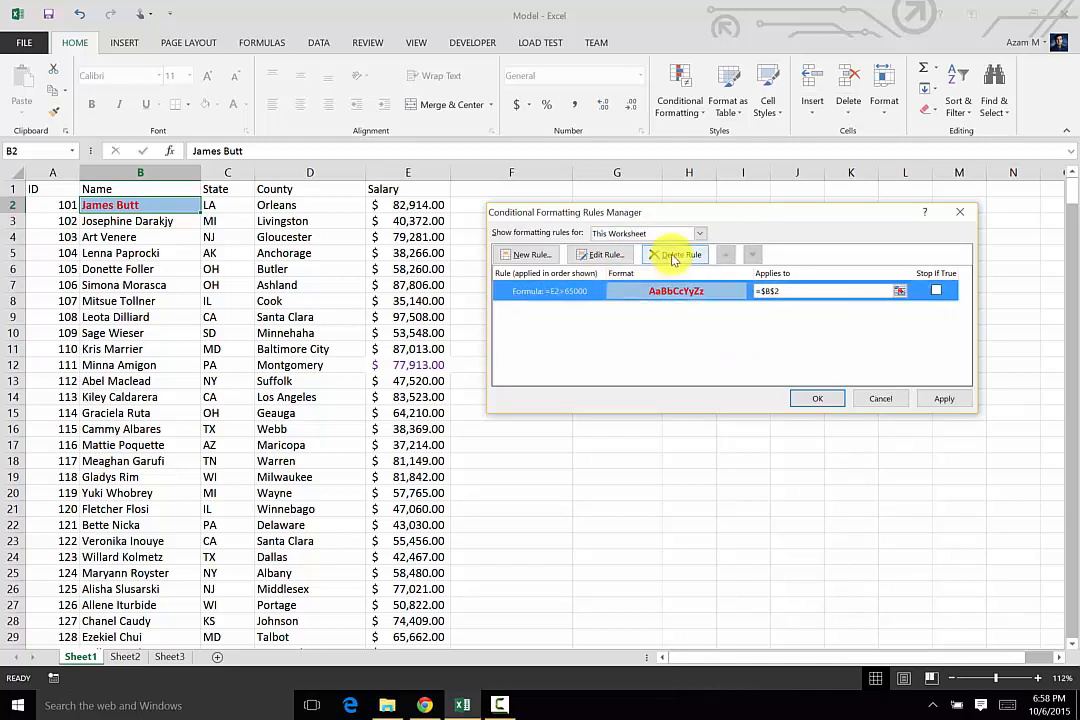
# Step: Set the range of the =E2>65000 rule to B2:B500 and apply the change
pyautogui.click(789, 290)
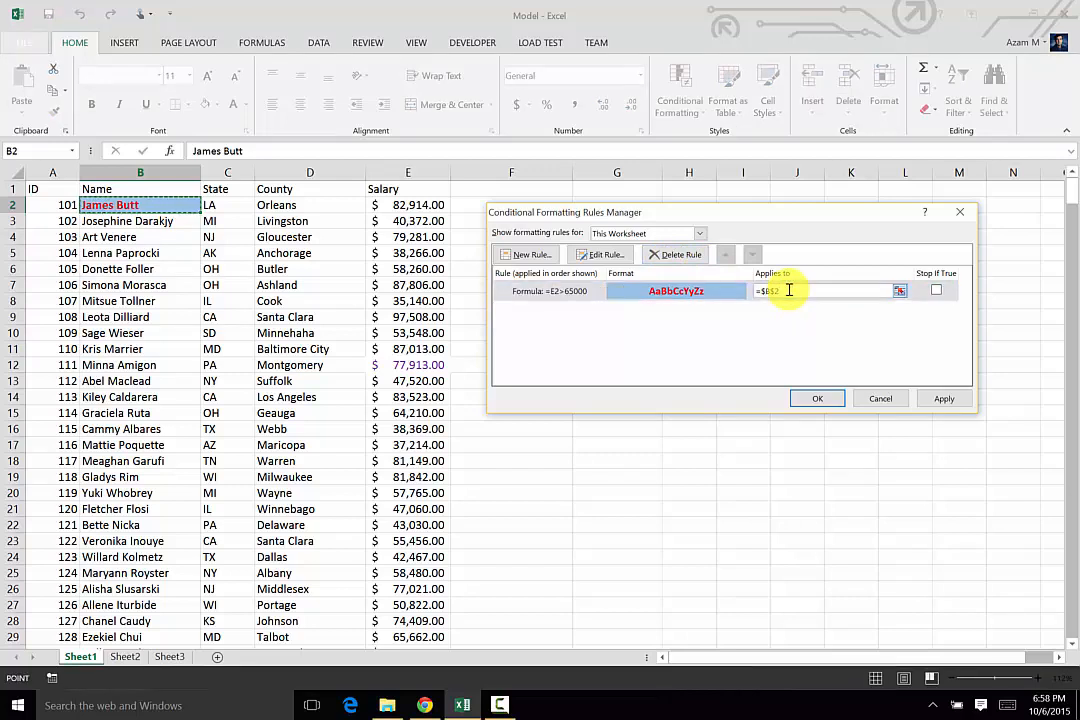
pyautogui.press('Left')
pyautogui.press('BackSpace')
pyautogui.press('BackSpace')
pyautogui.press('BackSpace')
pyautogui.press('BackSpace')
pyautogui.press('BackSpace')
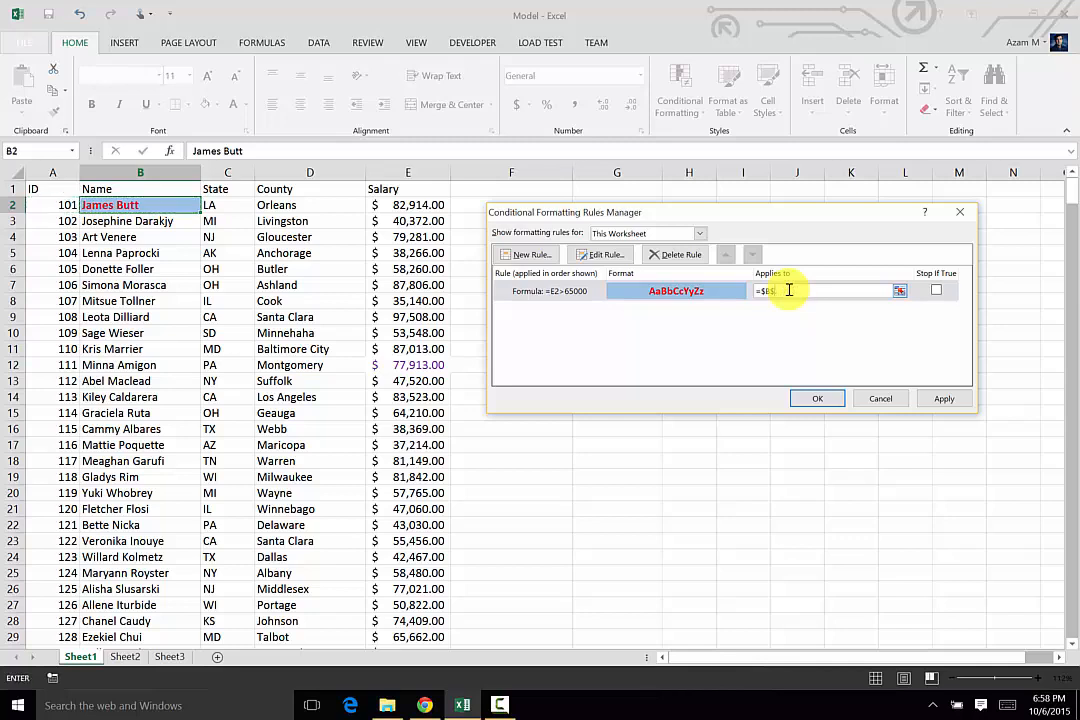
pyautogui.press('BackSpace')
pyautogui.press('BackSpace')
pyautogui.press('BackSpace')
pyautogui.write('B2:B500')
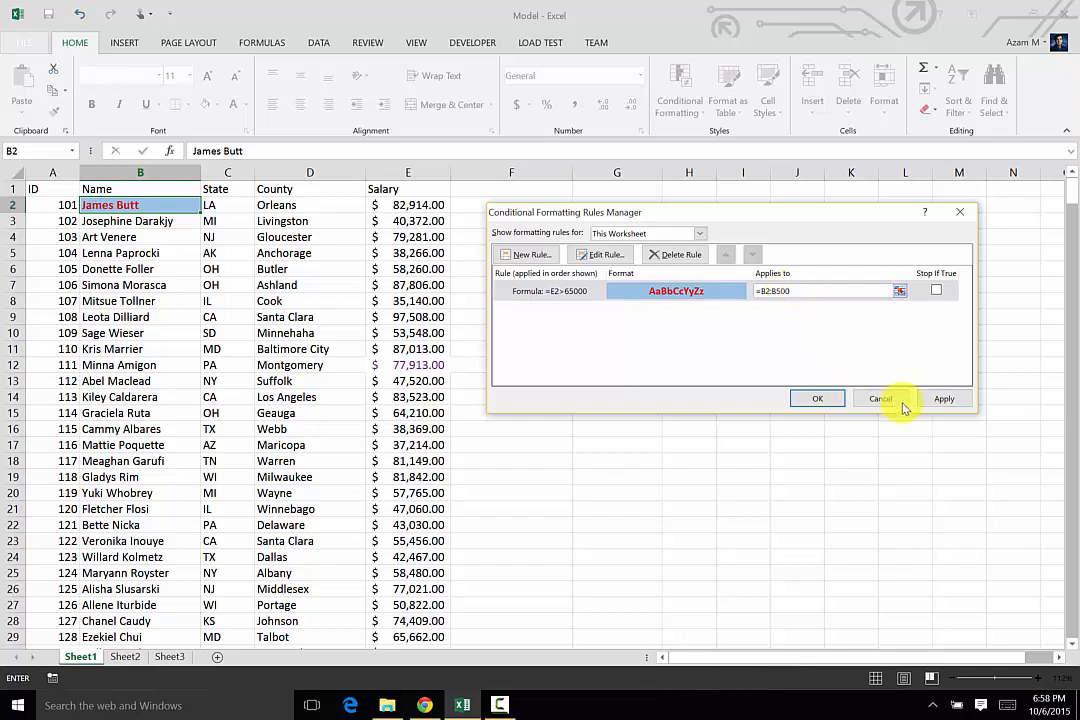
pyautogui.click(946, 399)
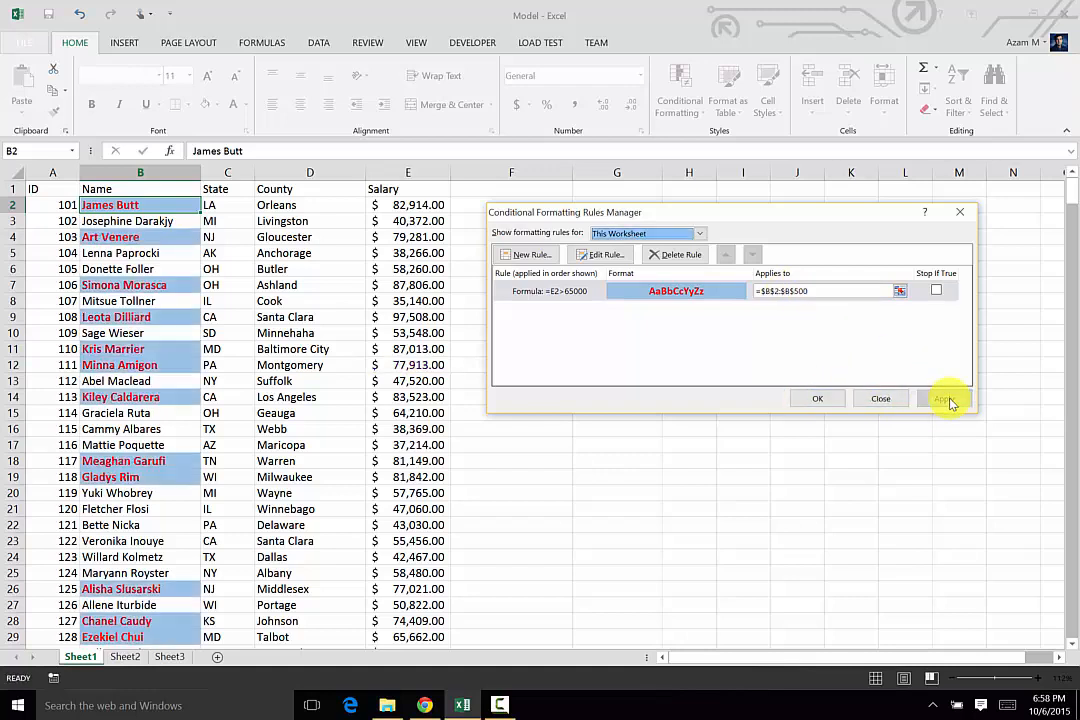
pyautogui.click(815, 399)
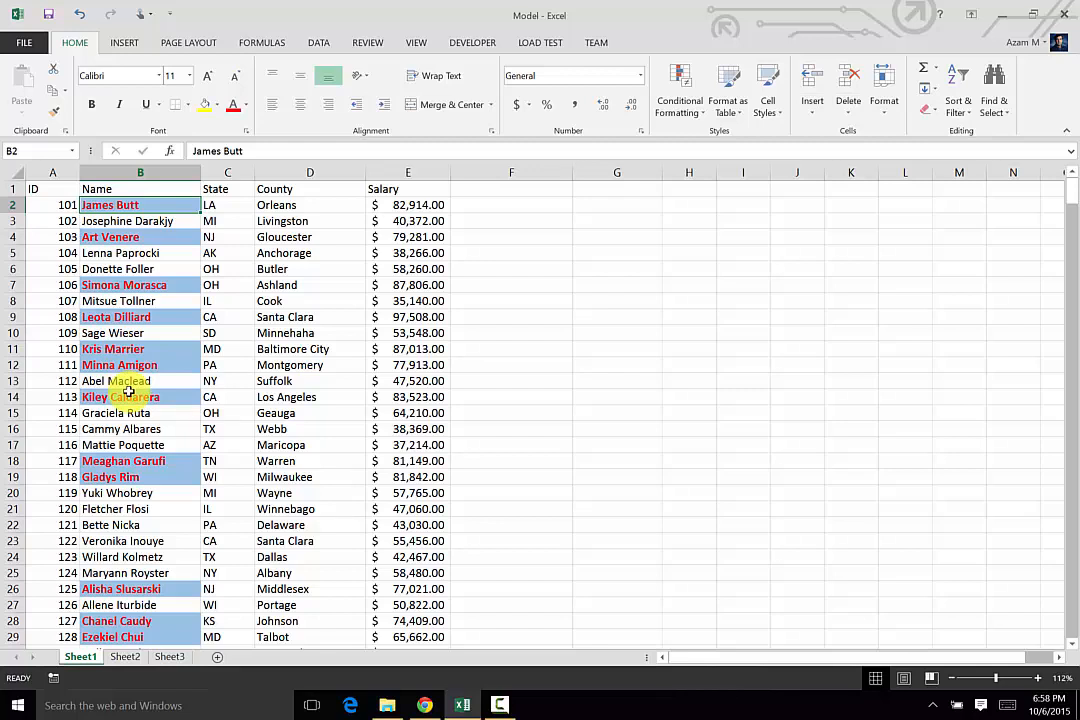
# Step: Examine the formula of the Name column's conditional formatting rule and the sheets whose rules can be listed
pyautogui.click(697, 113)
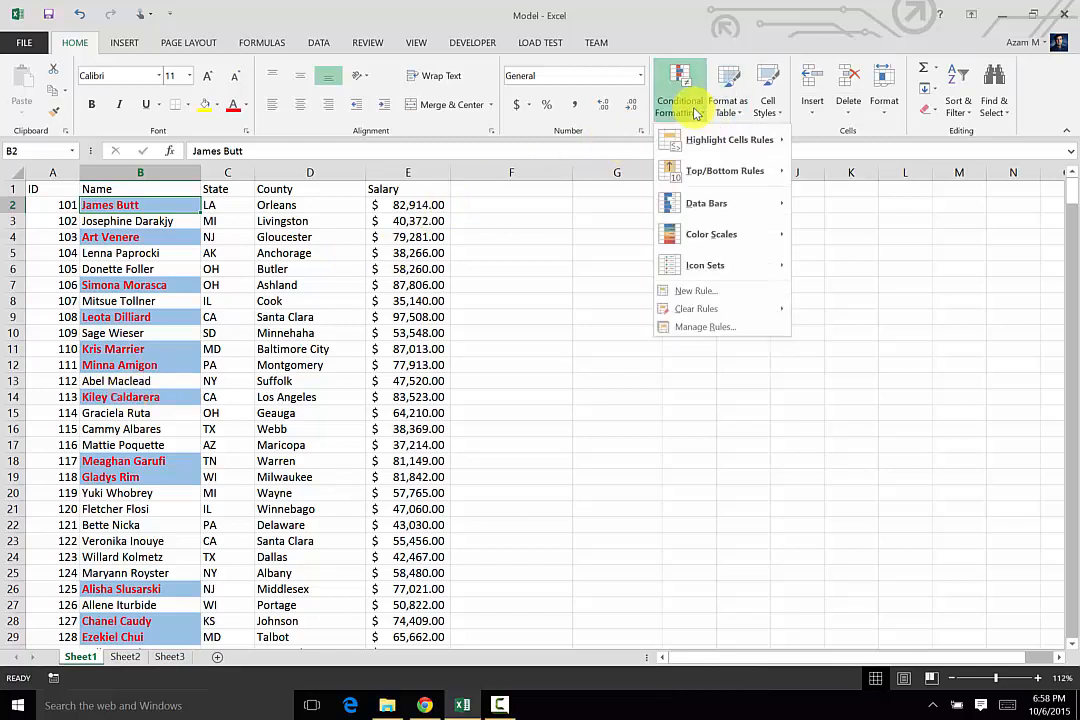
pyautogui.click(698, 328)
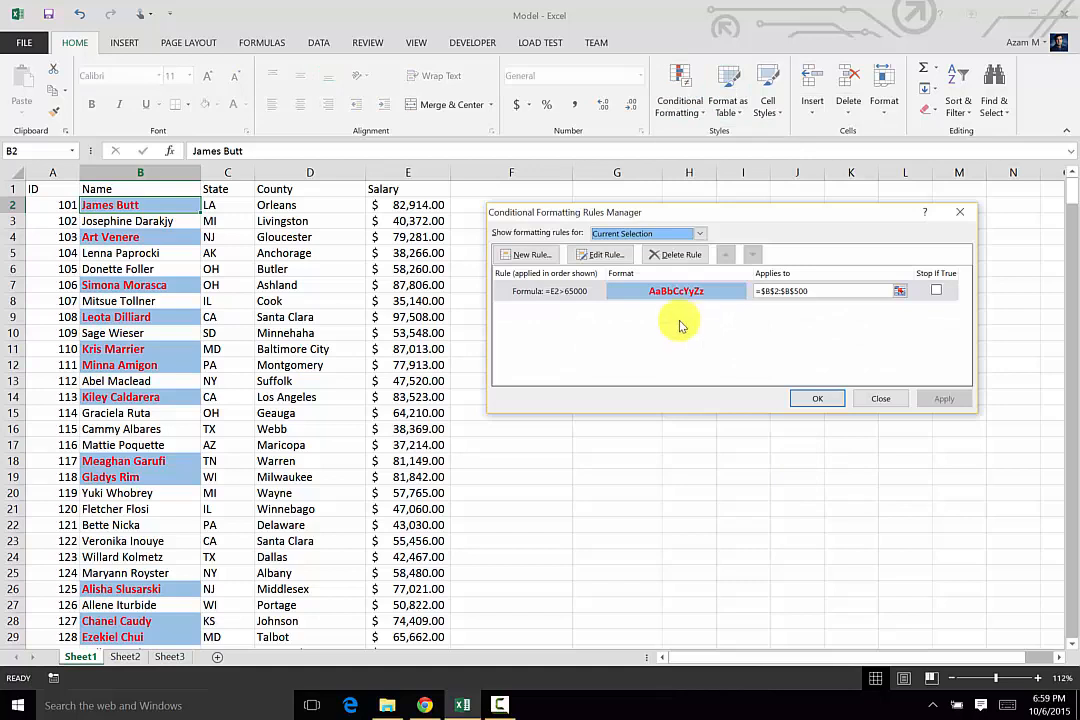
pyautogui.click(607, 255)
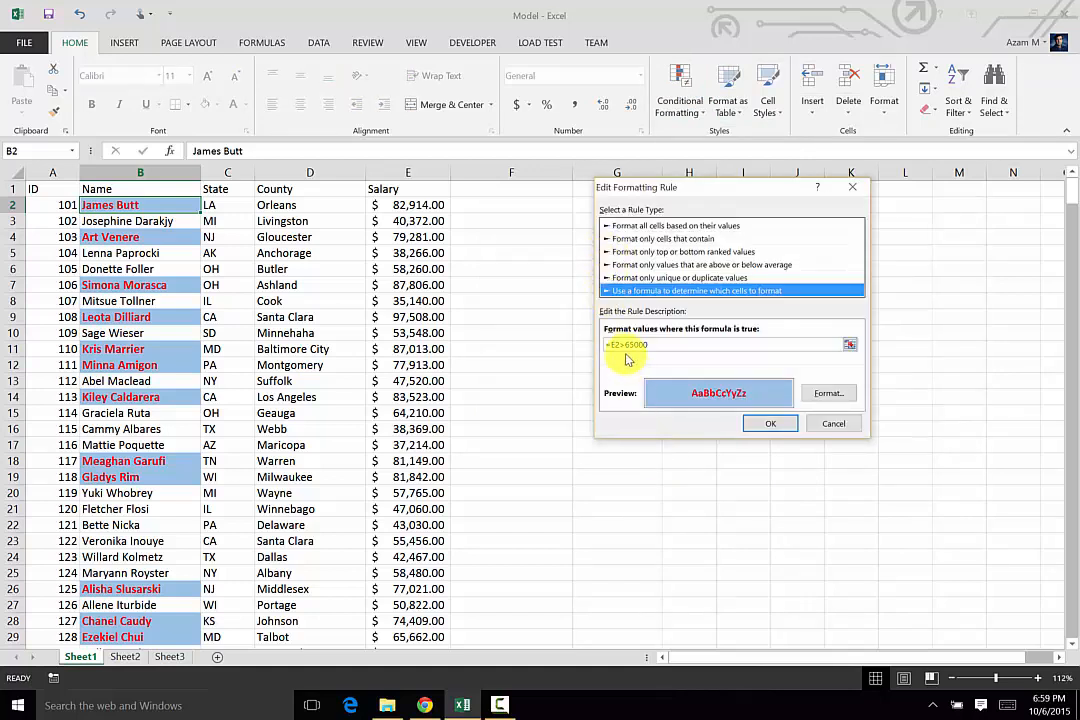
pyautogui.click(657, 345)
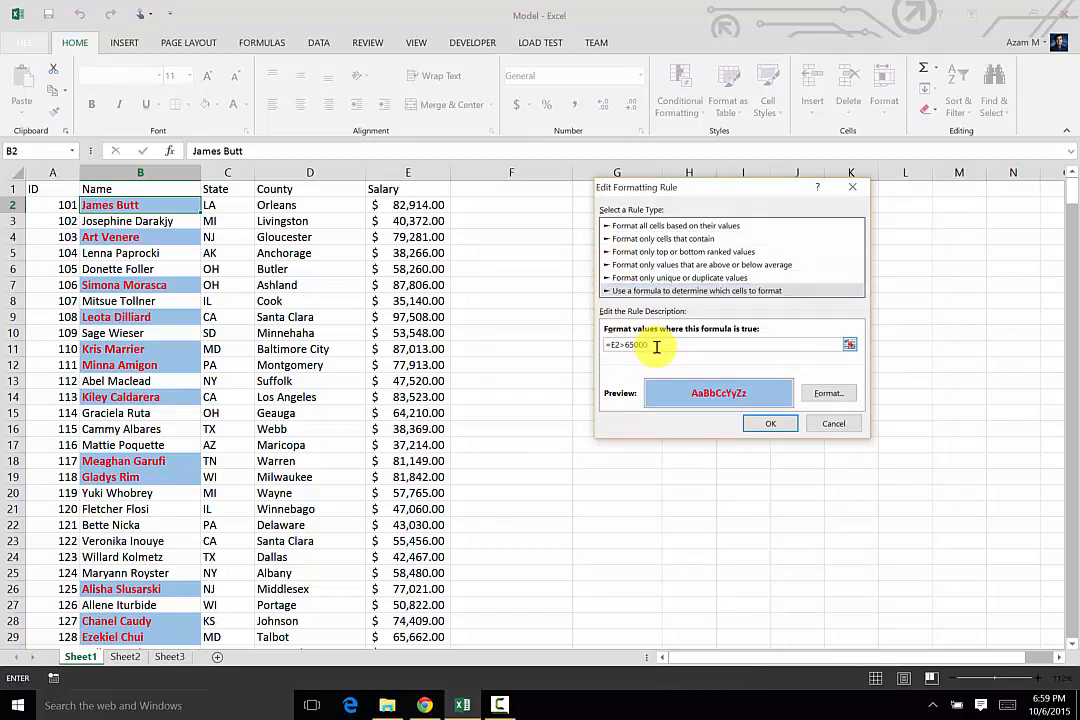
pyautogui.click(770, 422)
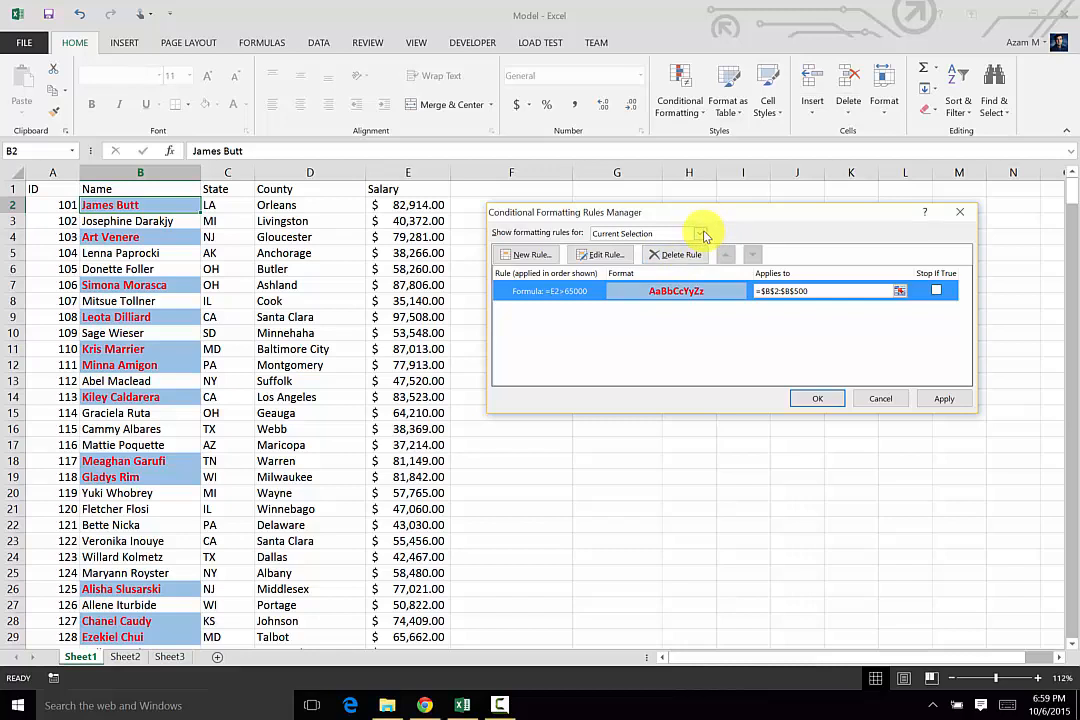
pyautogui.click(700, 234)
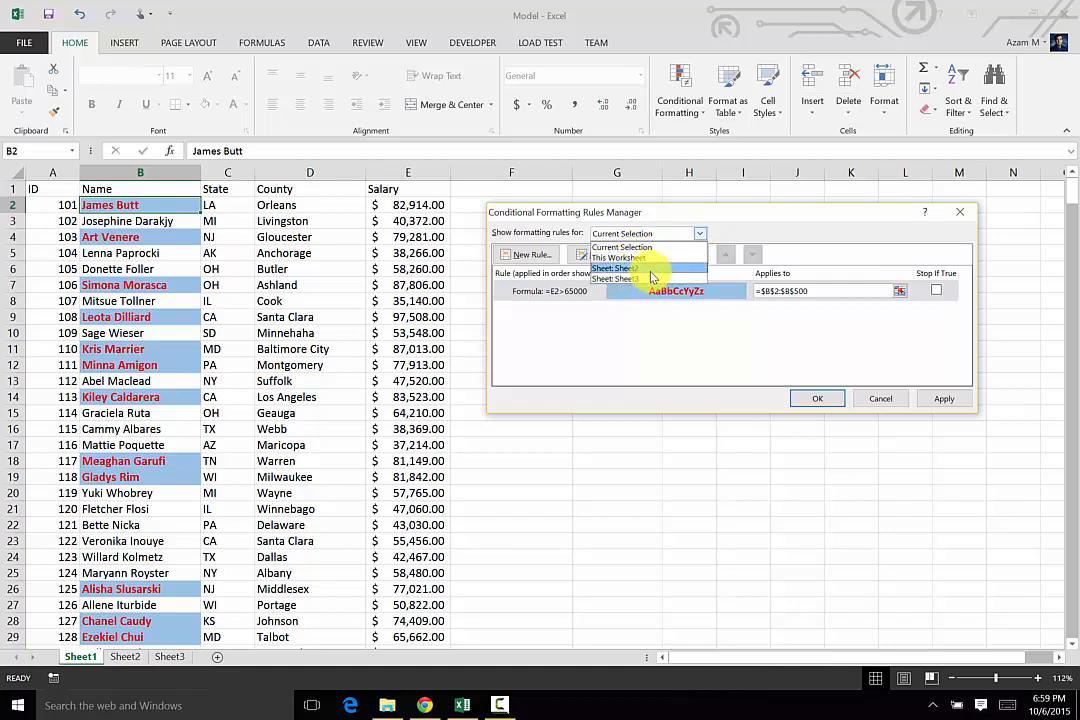
pyautogui.click(810, 362)
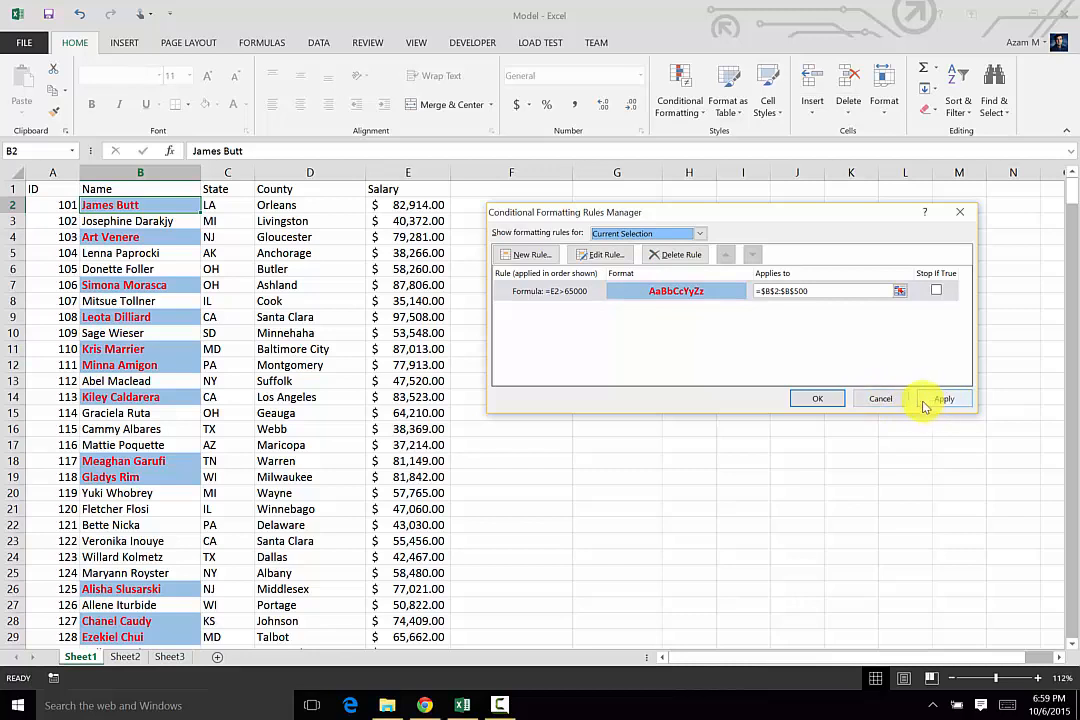
pyautogui.click(865, 406)
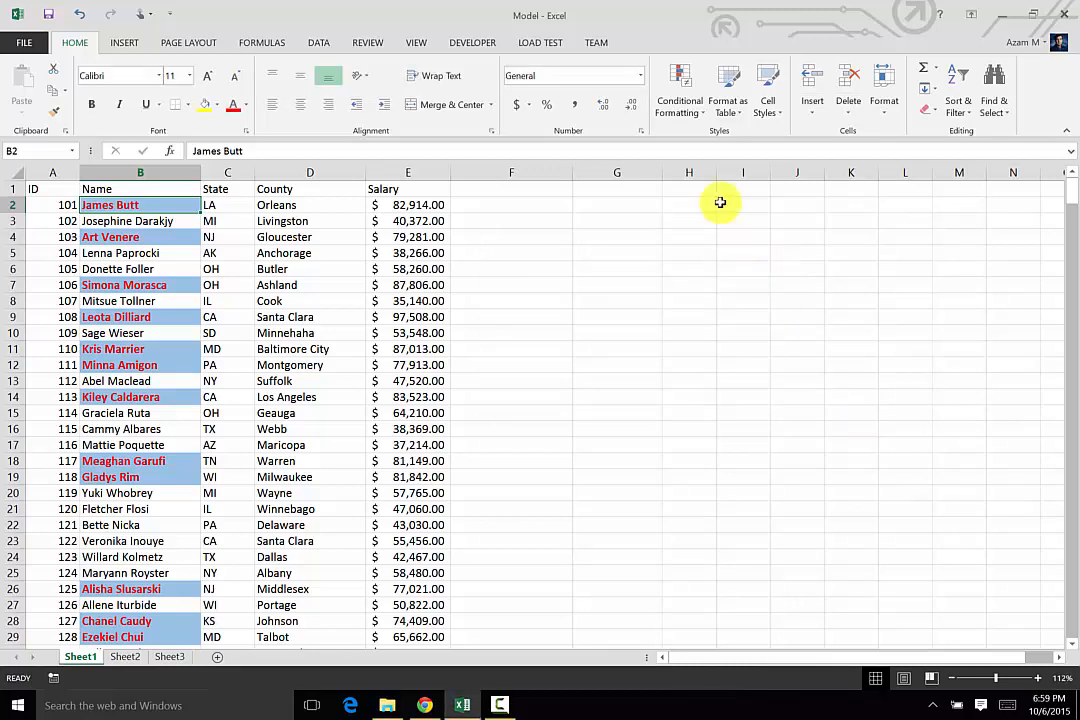
# Step: Start a new conditional formatting rule for cell B2 and examine the formula rule type and the duplicate and unique options of the unique-or-duplicate type
pyautogui.click(697, 109)
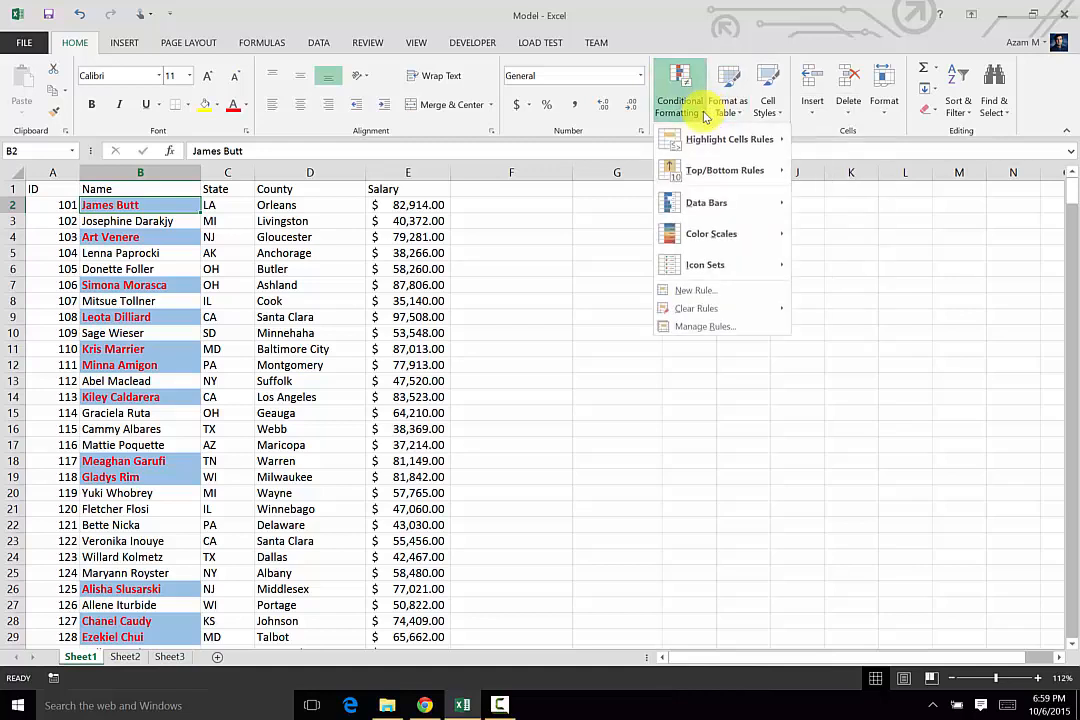
pyautogui.click(702, 328)
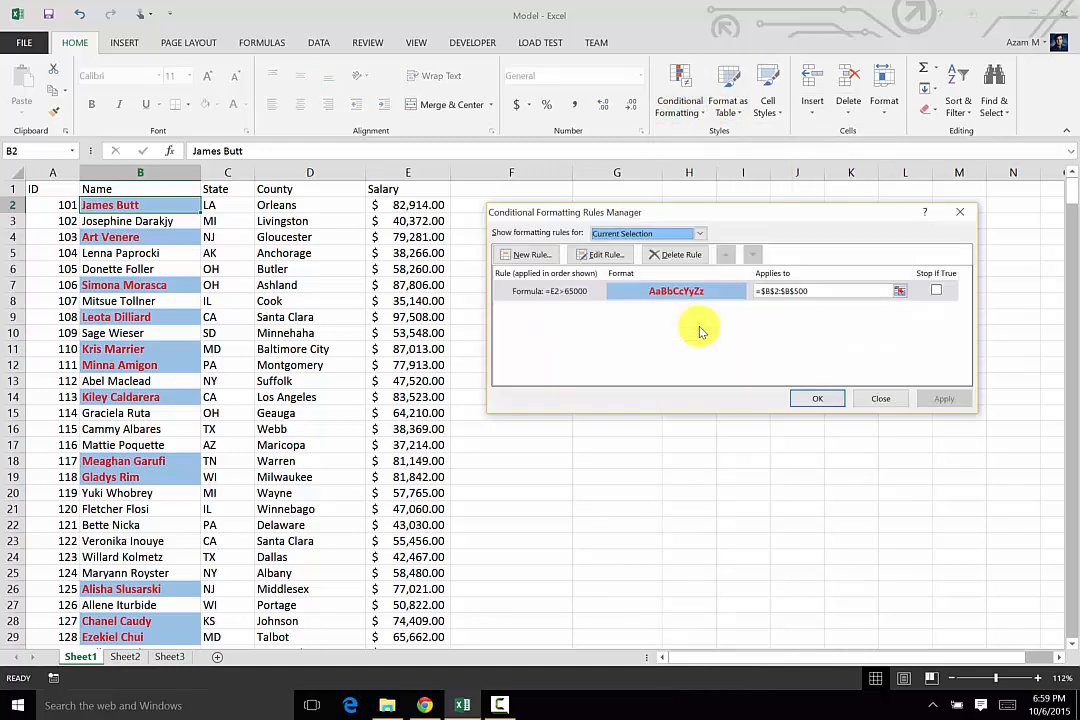
pyautogui.click(520, 262)
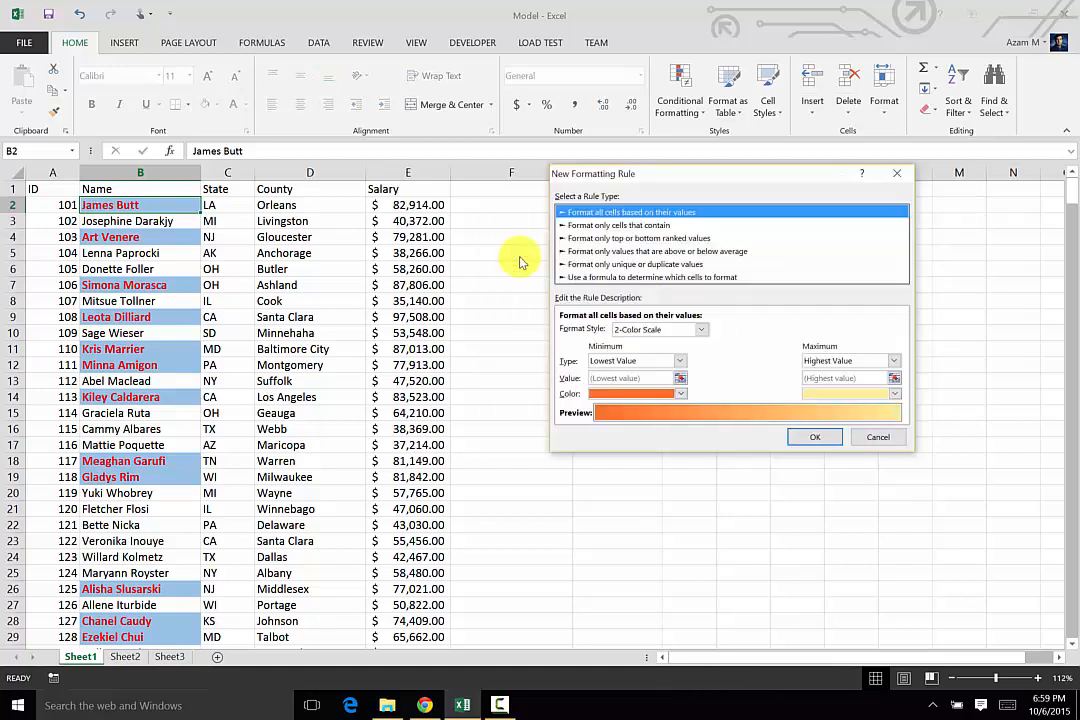
pyautogui.click(667, 278)
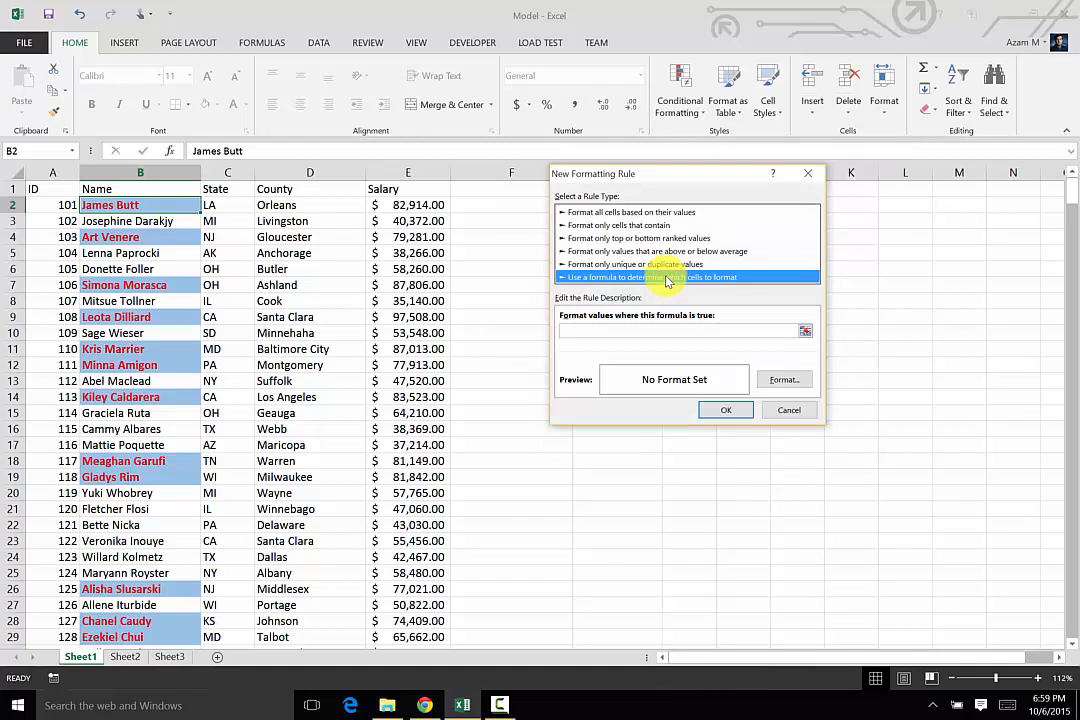
pyautogui.click(607, 265)
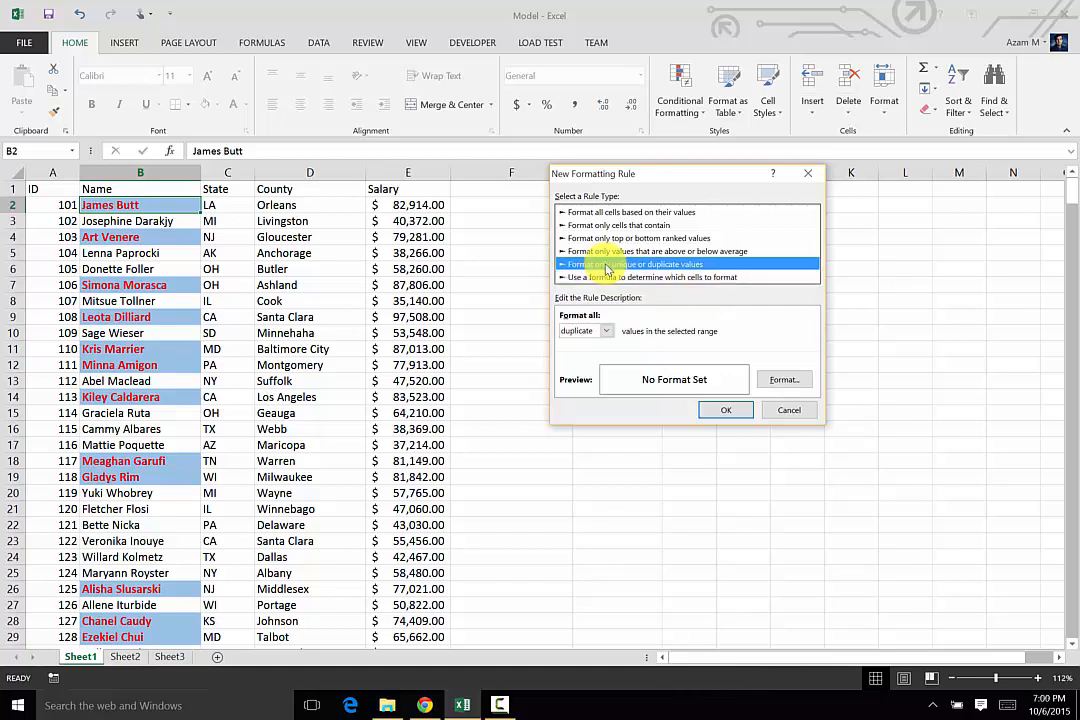
pyautogui.click(607, 332)
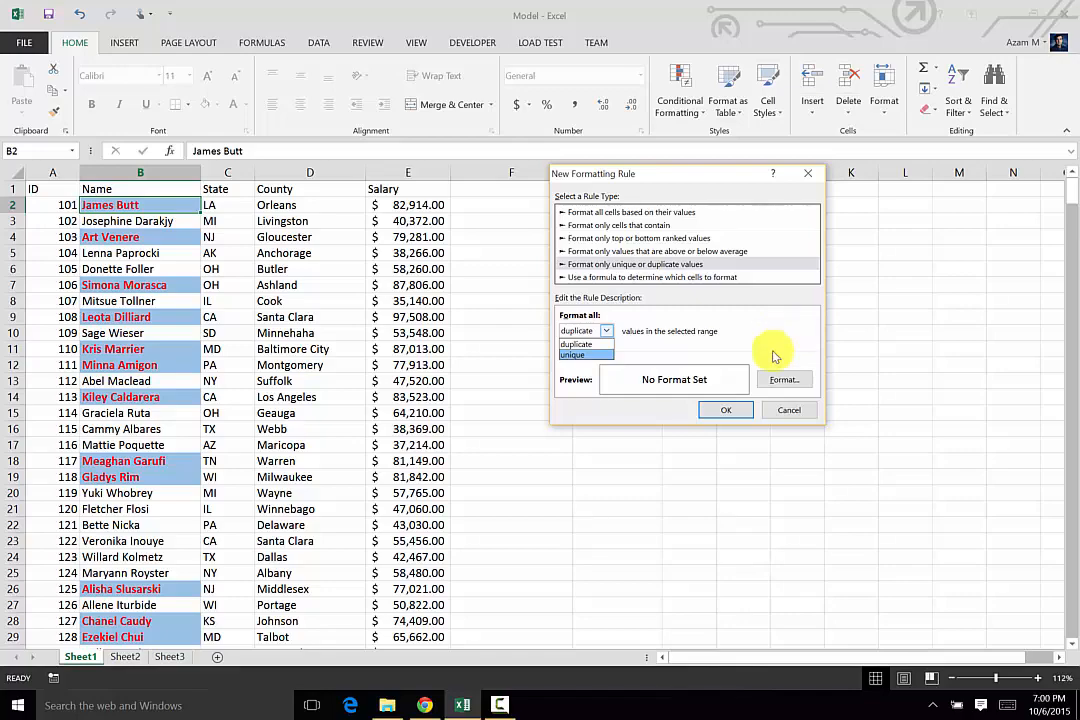
pyautogui.click(737, 412)
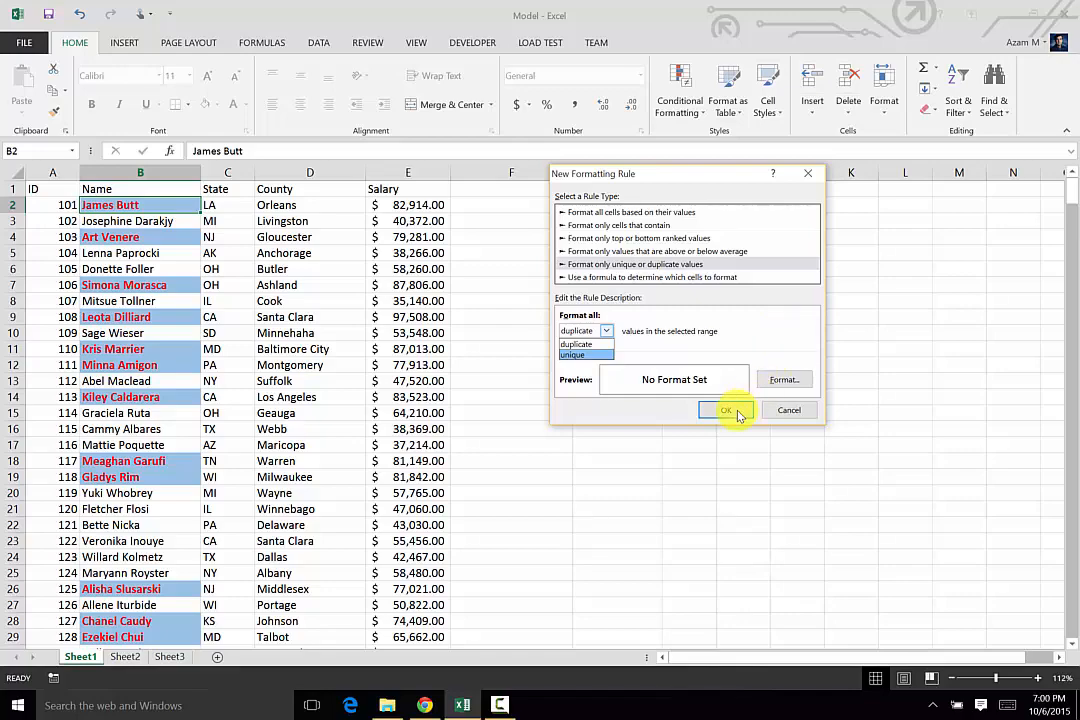